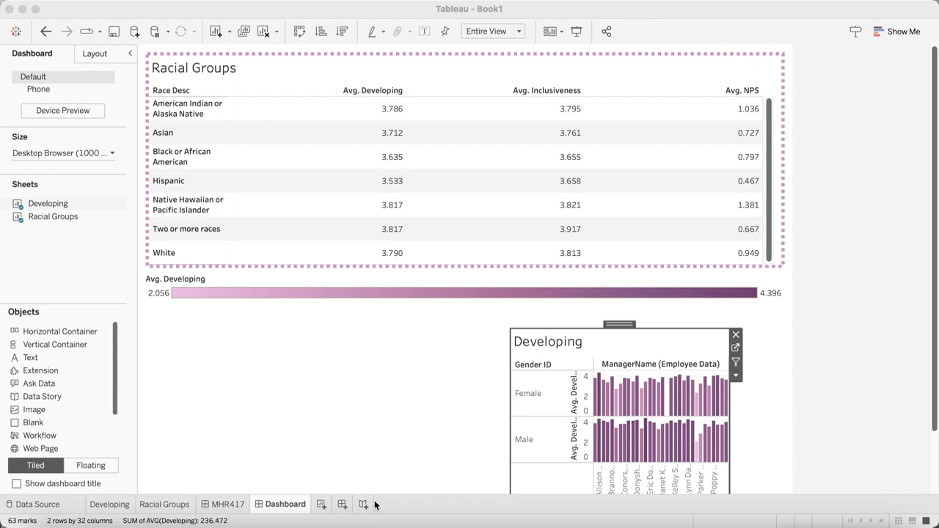
Create a new dashboard and rename it DASHBOARD
click(342, 506)
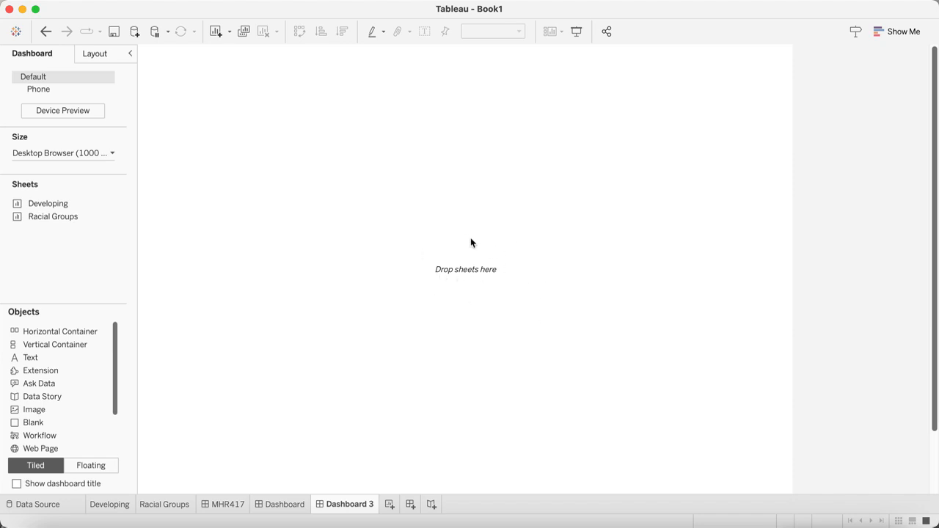
double_click(478, 9)
double_click(337, 503)
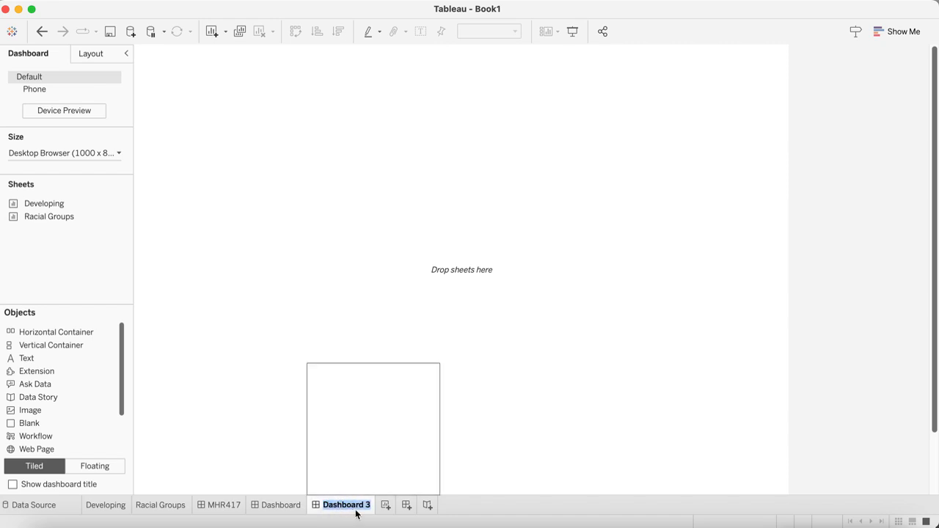
key(BackSpace)
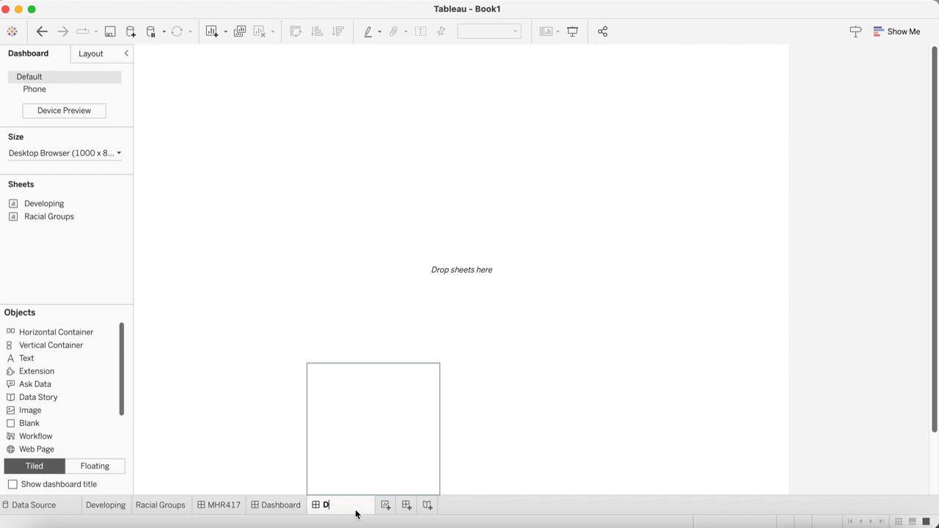
text(DASHBOARD)
click(430, 445)
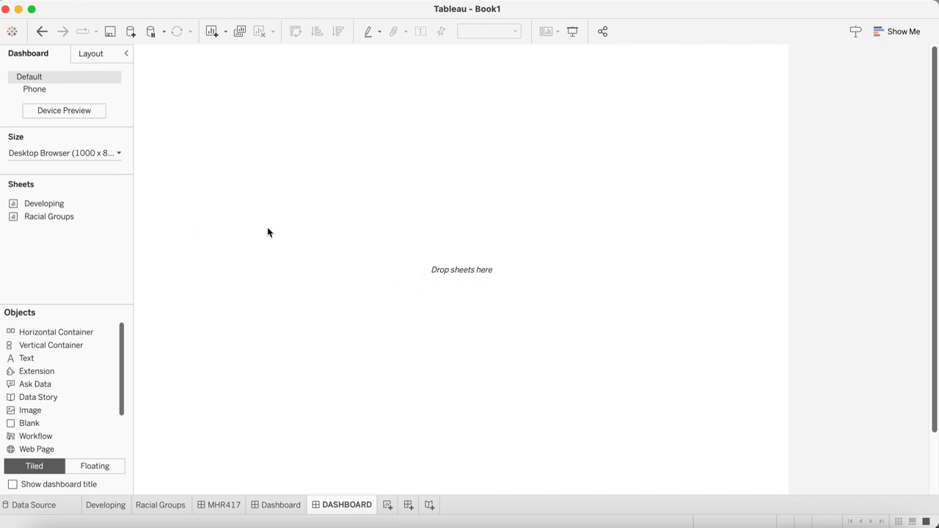
Place the Racial Groups sheet on the empty dashboard and add the Developing sheet beneath it
mouse_move(59, 211)
mouse_move(91, 221)
drag(85, 217, 346, 105)
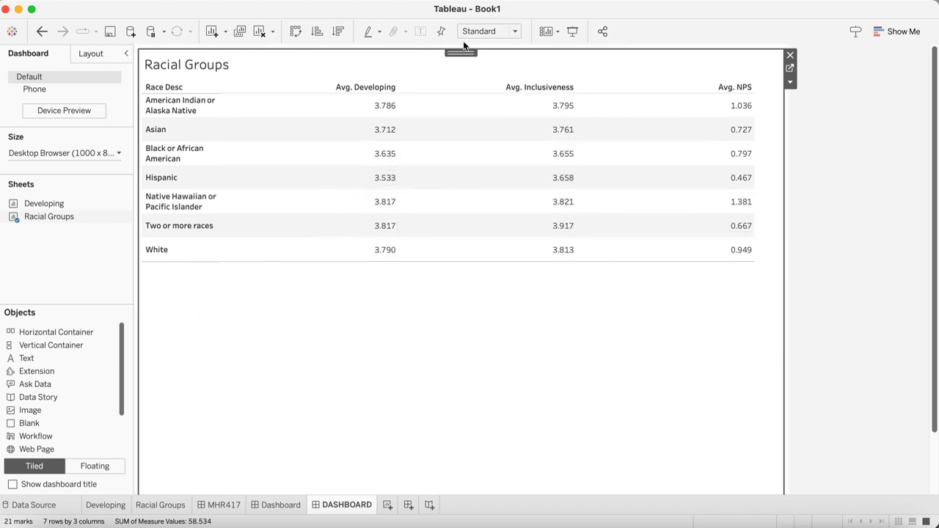
mouse_move(44, 203)
mouse_down()
mouse_move(141, 205)
mouse_move(337, 360)
mouse_move(388, 354)
mouse_move(342, 213)
mouse_move(327, 197)
mouse_move(594, 279)
mouse_move(425, 319)
mouse_move(496, 200)
mouse_move(439, 409)
mouse_move(577, 289)
mouse_move(440, 225)
mouse_move(70, 189)
mouse_move(394, 180)
mouse_move(541, 195)
mouse_move(432, 146)
mouse_move(338, 356)
mouse_move(567, 394)
mouse_move(450, 400)
mouse_move(418, 229)
mouse_move(387, 357)
mouse_move(518, 356)
mouse_move(467, 346)
mouse_move(444, 359)
mouse_up()
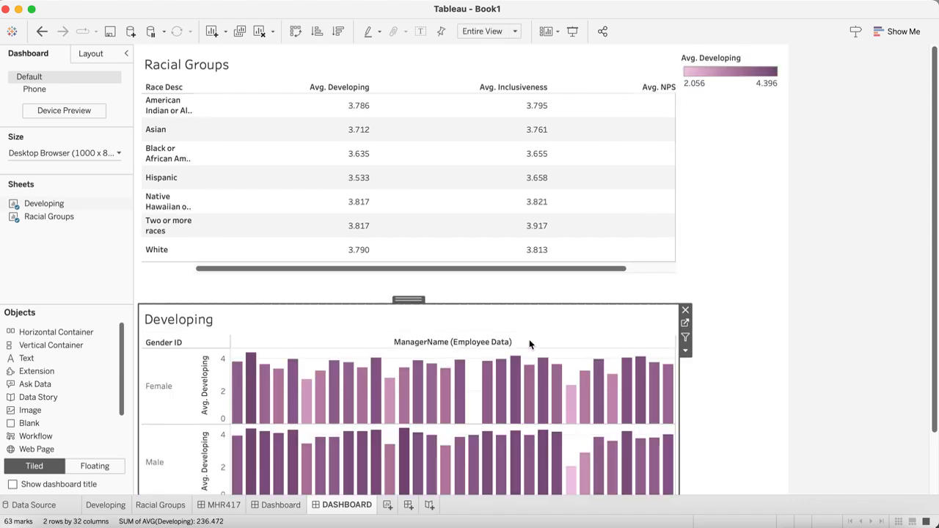
scroll(541, 373, down, 3)
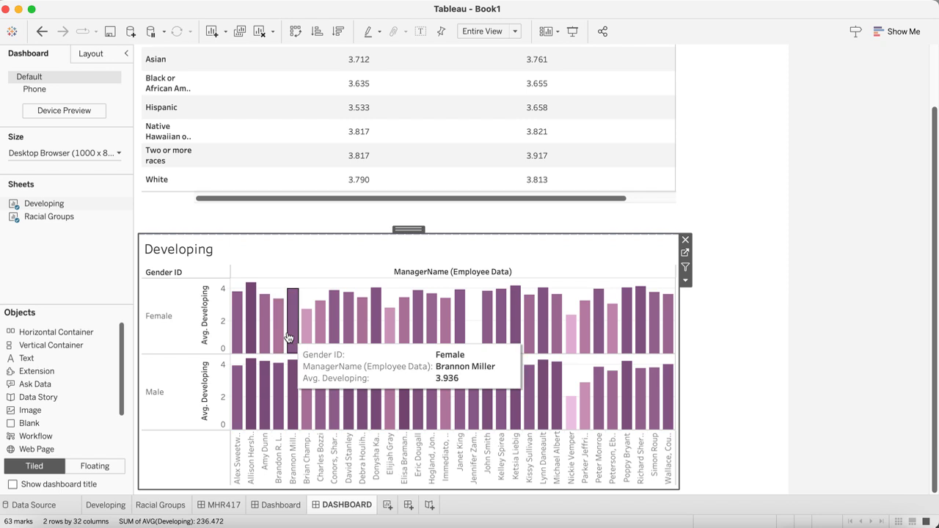
scroll(401, 301, up, 3)
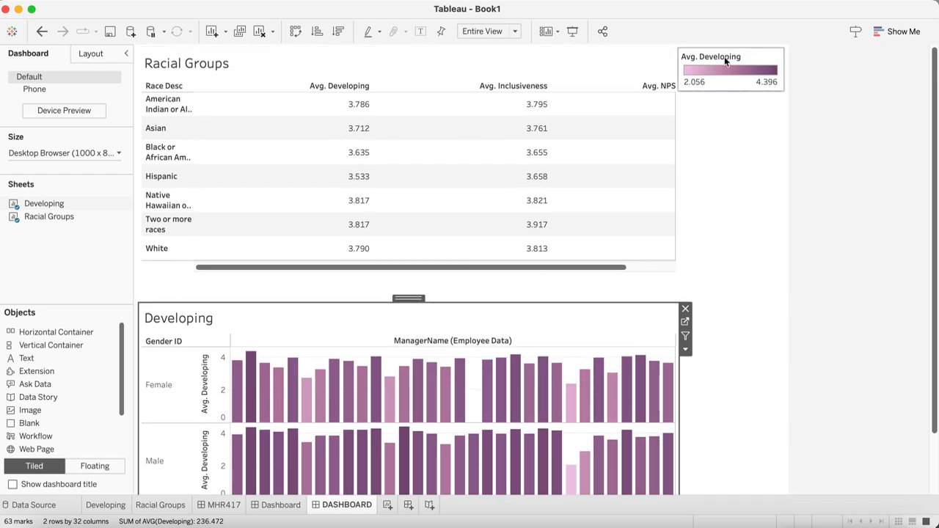
Change the color palette of the Avg. Developing legend to Red-Gold and apply it
click(716, 78)
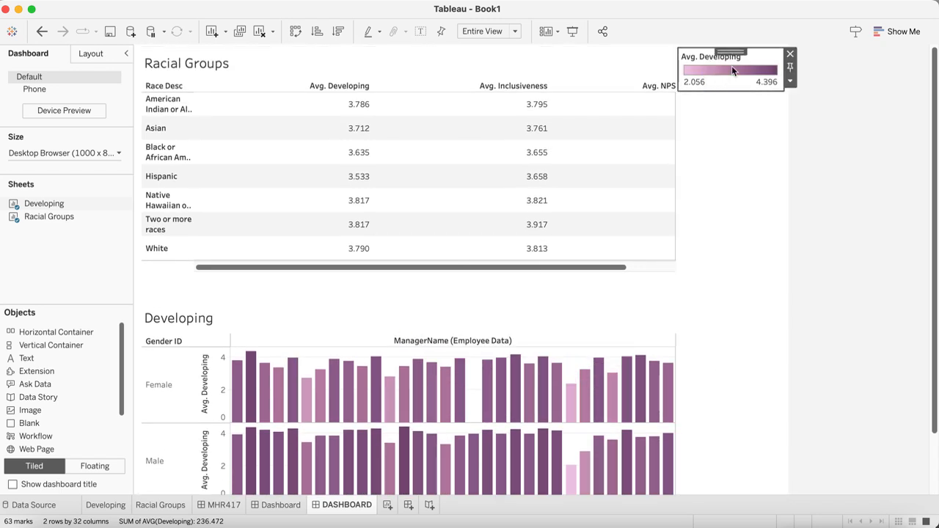
drag(737, 51, 736, 73)
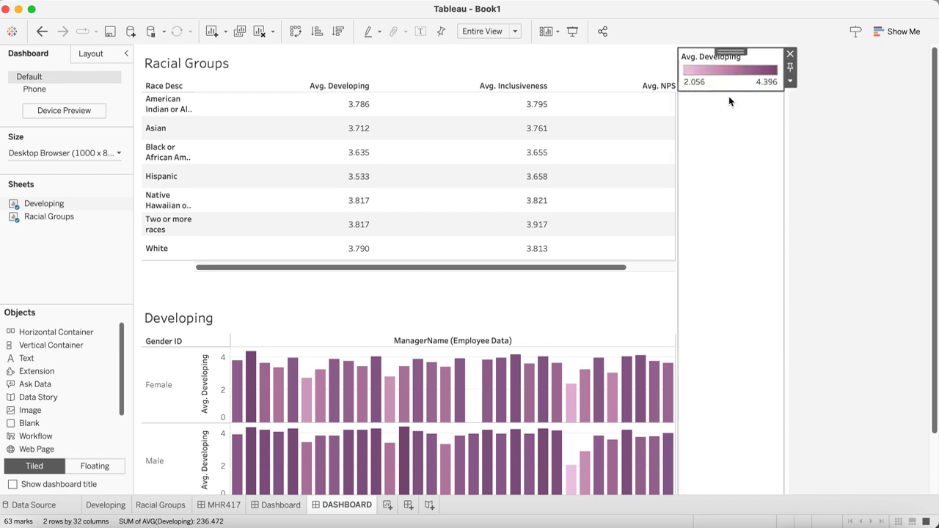
click(791, 72)
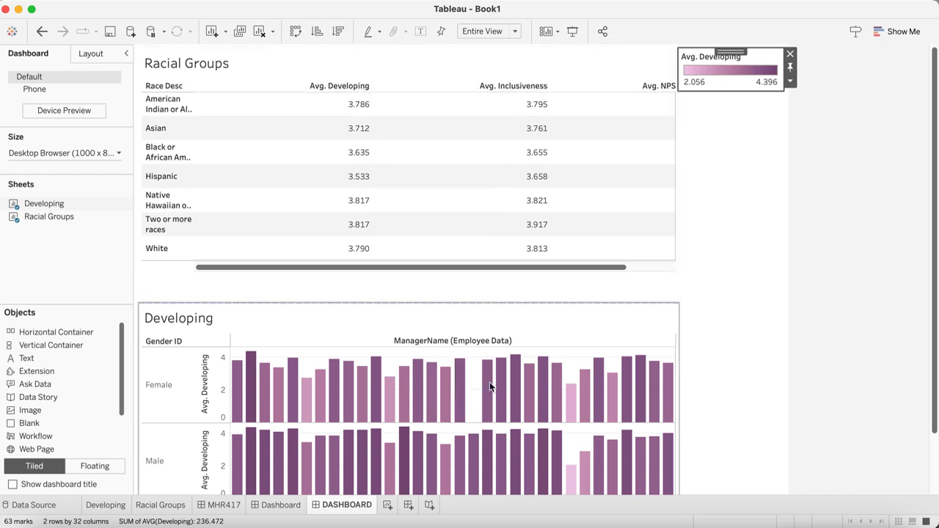
click(790, 80)
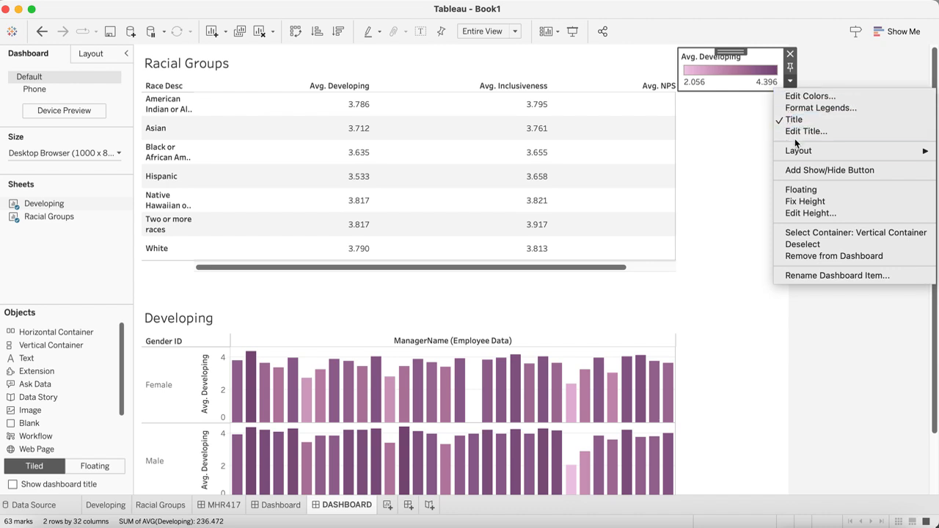
click(811, 96)
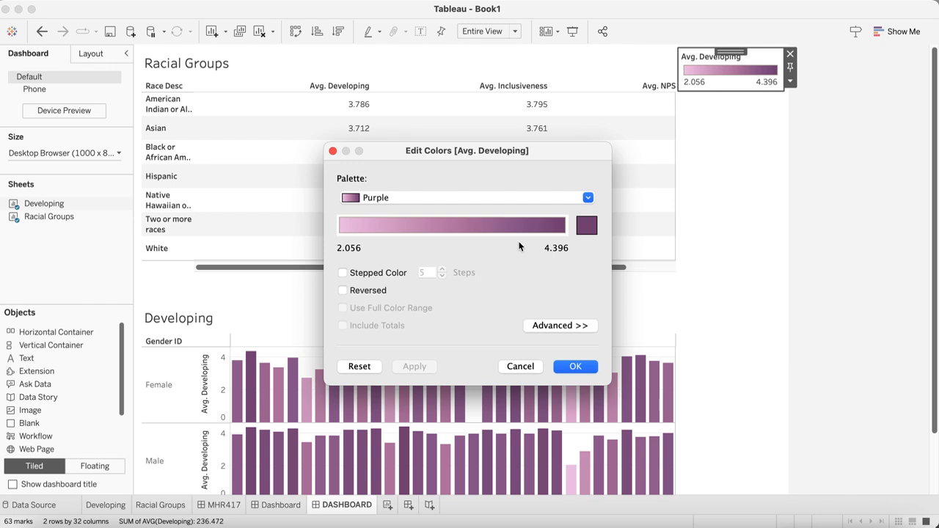
click(482, 198)
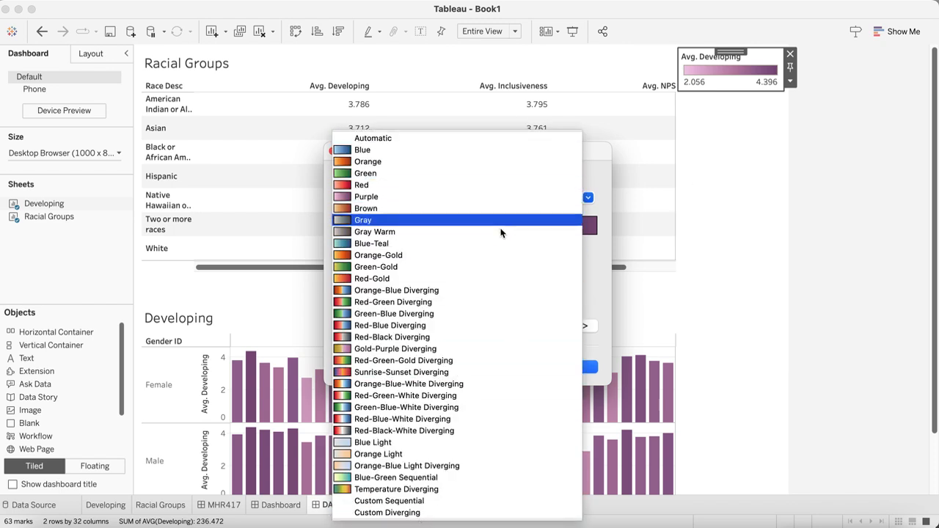
click(482, 254)
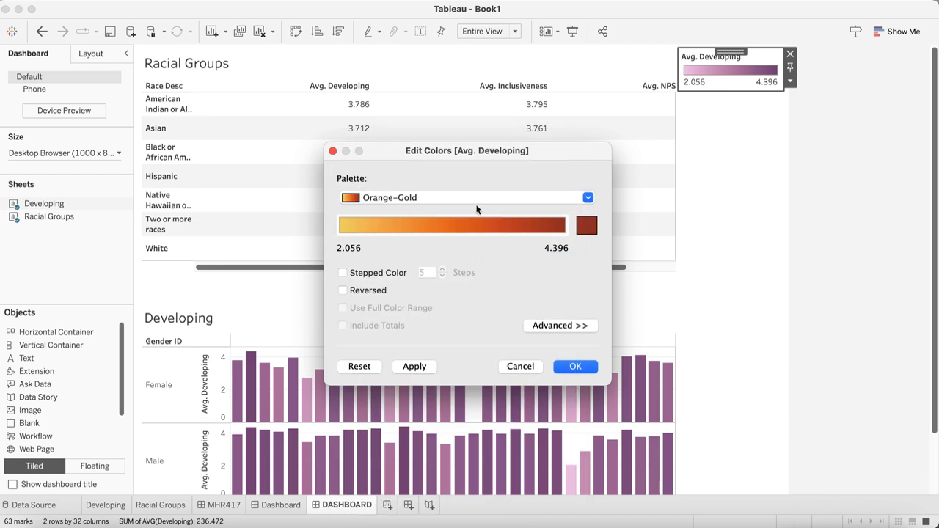
click(476, 200)
click(465, 159)
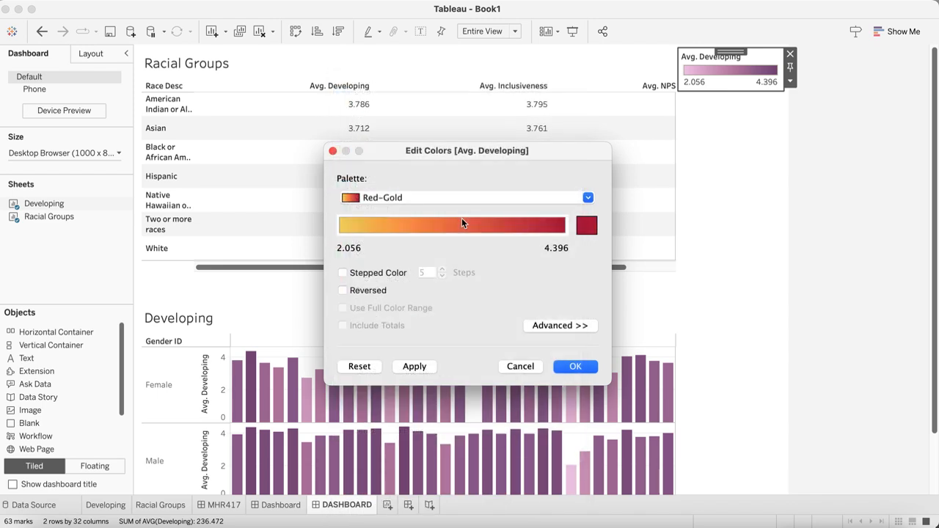
click(406, 369)
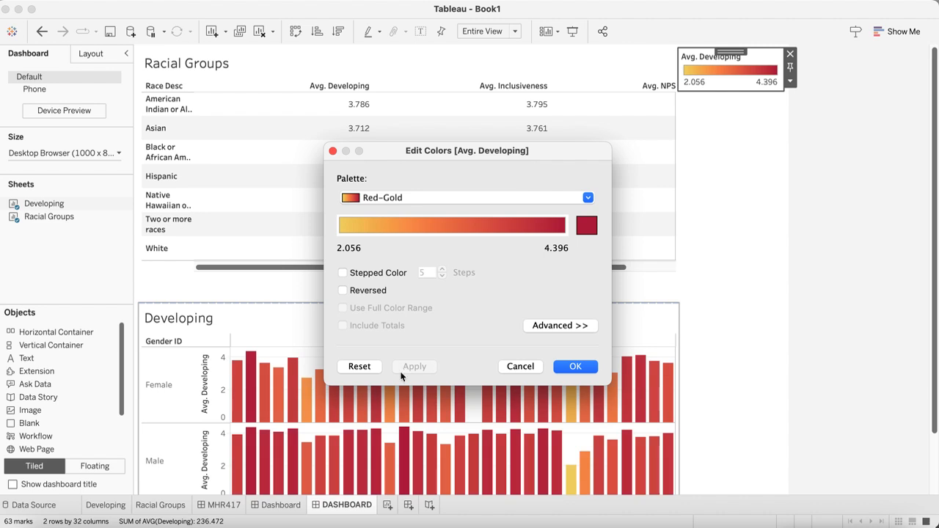
Try the reversed Red-Gold color order, restore the normal order and accept the color settings
click(343, 273)
click(342, 292)
click(343, 274)
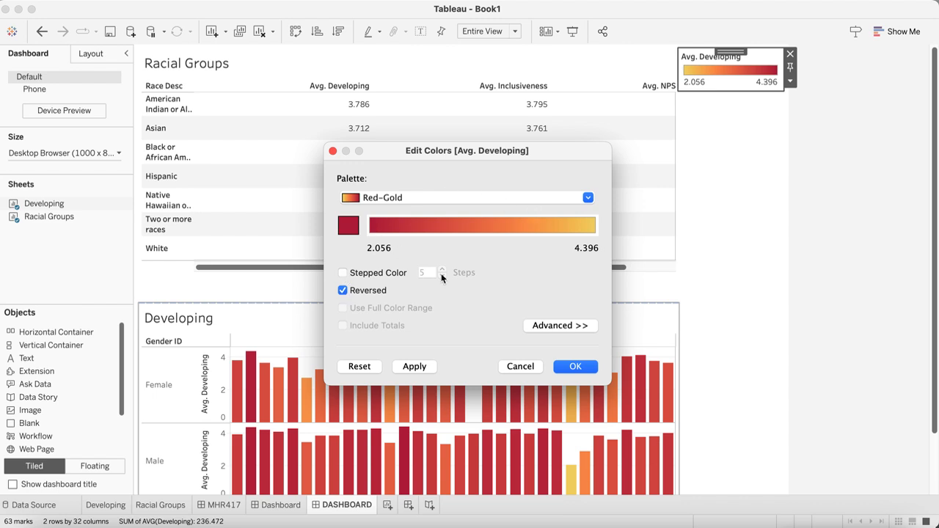
click(428, 366)
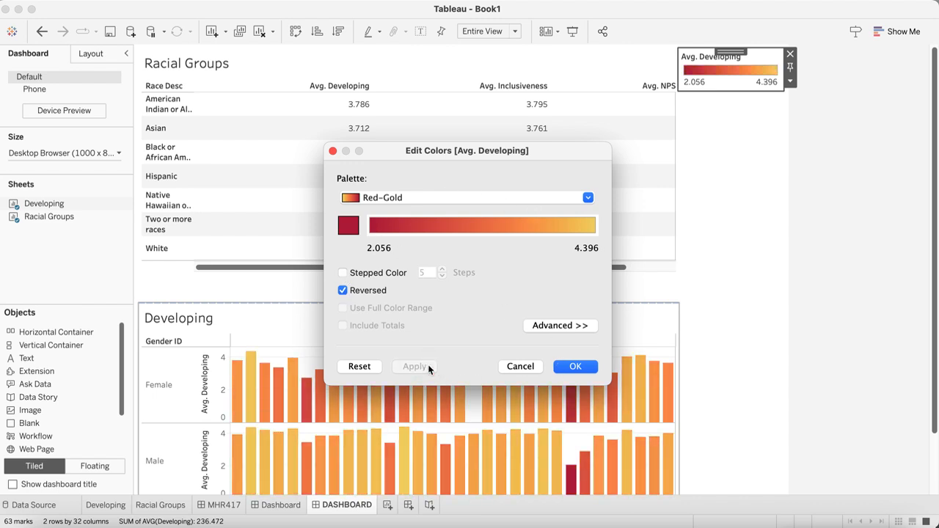
click(343, 289)
click(414, 366)
click(565, 367)
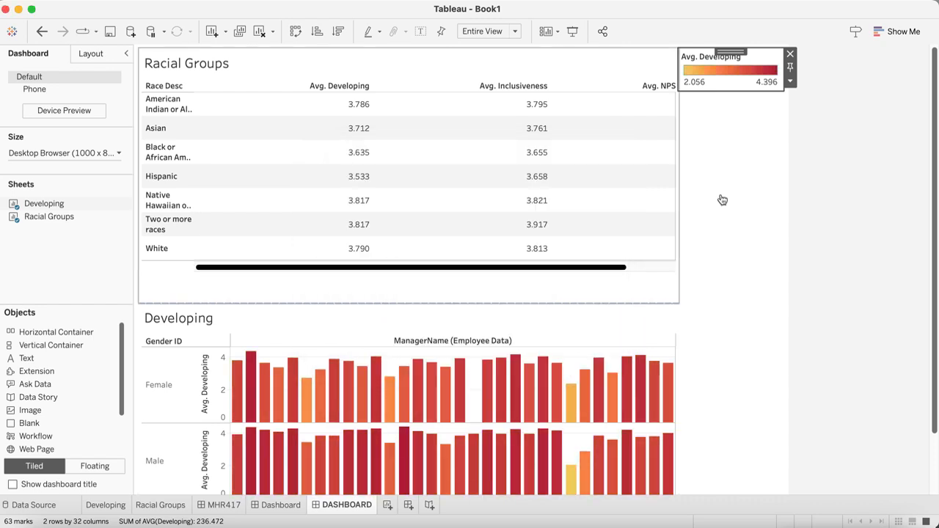
Make the Avg. Developing legend floating over the Developing chart, and remove it from the dashboard
click(790, 80)
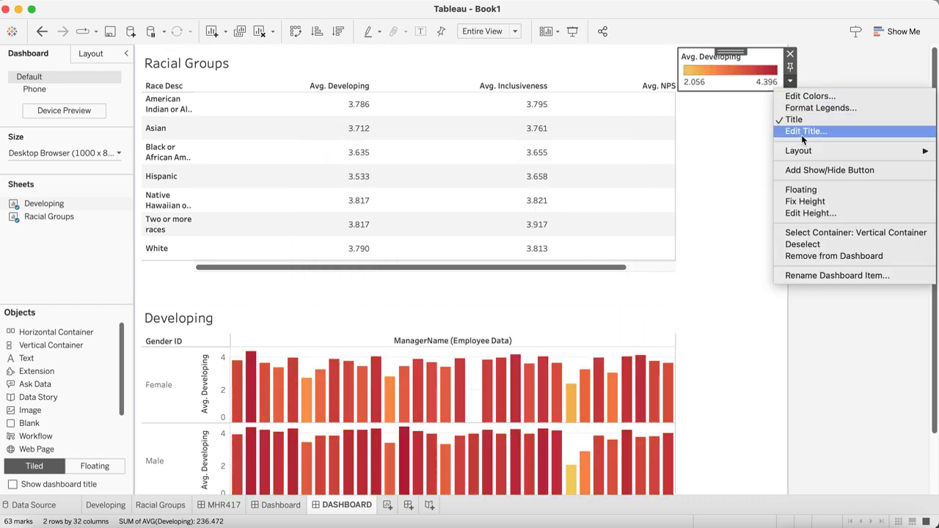
mouse_move(808, 151)
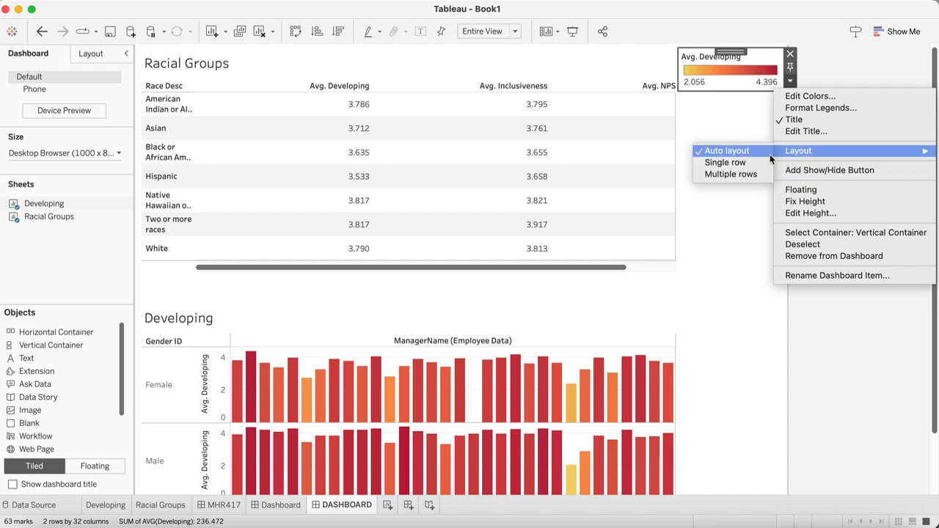
click(812, 193)
drag(717, 61, 635, 291)
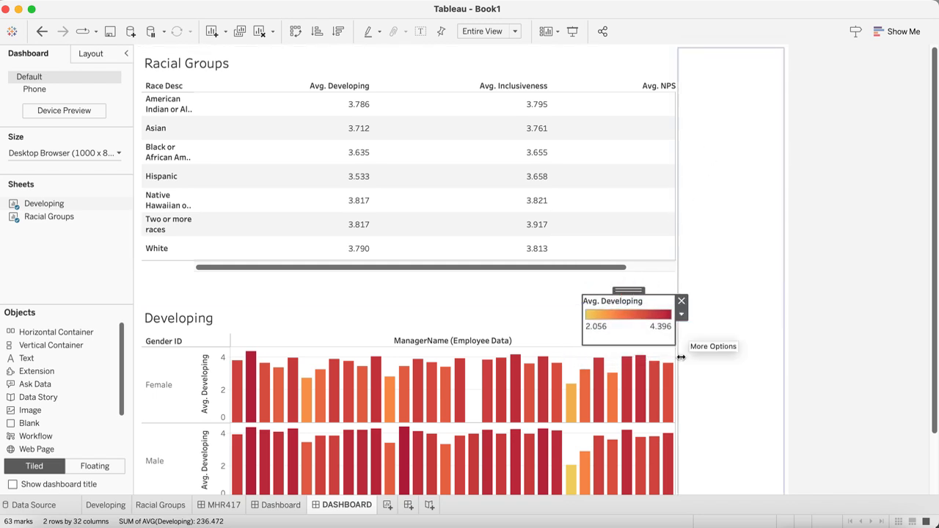
click(681, 313)
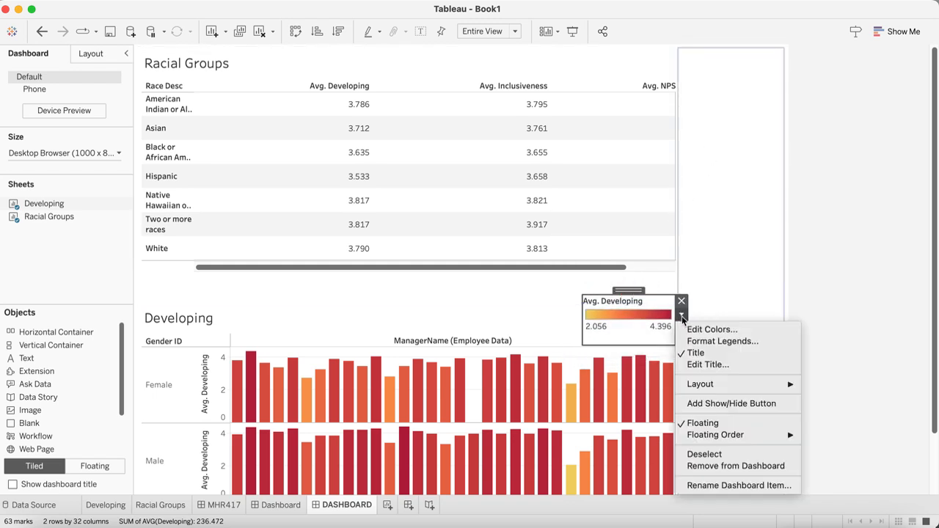
click(731, 466)
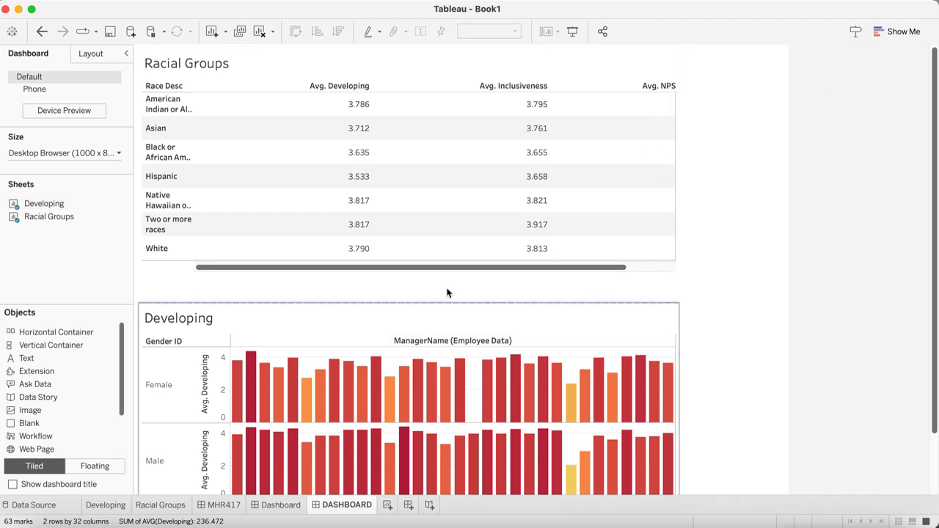
Widen the Racial Groups and Developing sheets by narrowing the empty container beside them
drag(677, 155, 777, 160)
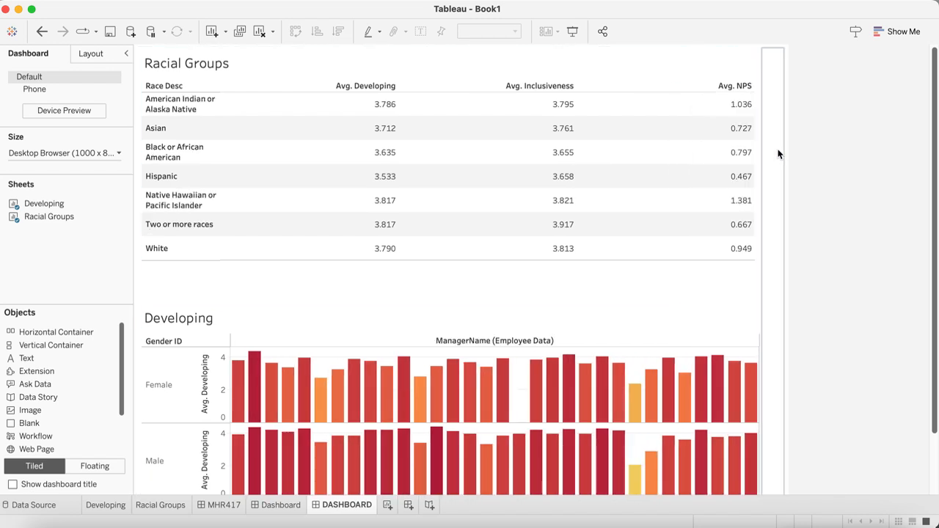
scroll(715, 262, down, 2)
drag(764, 283, 784, 278)
scroll(665, 189, up, 1)
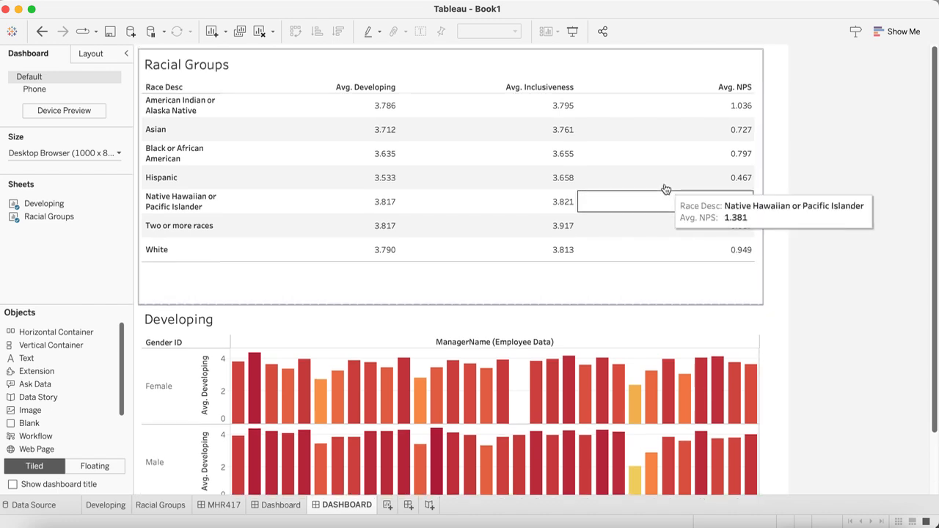
Increase the row height of the Racial Groups table by stretching it down toward the Developing sheet
scroll(330, 410, down, 3)
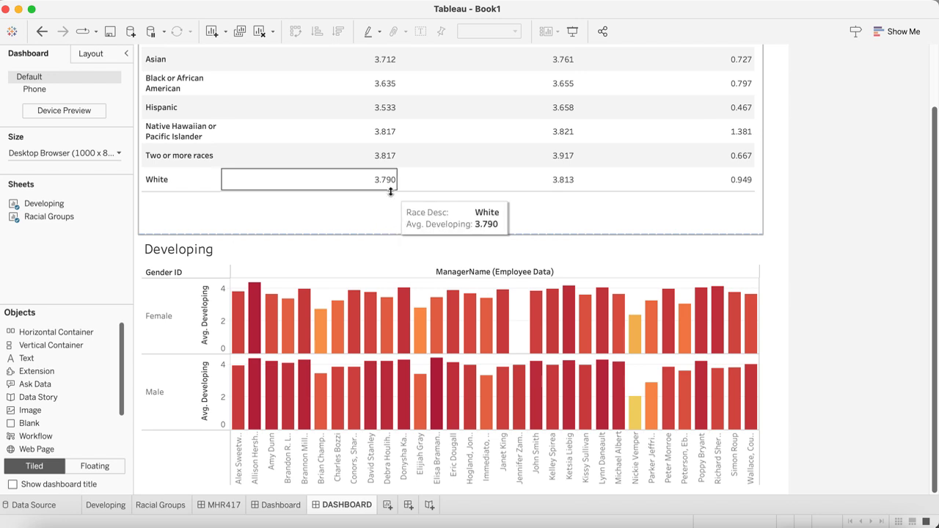
scroll(506, 182, up, 2)
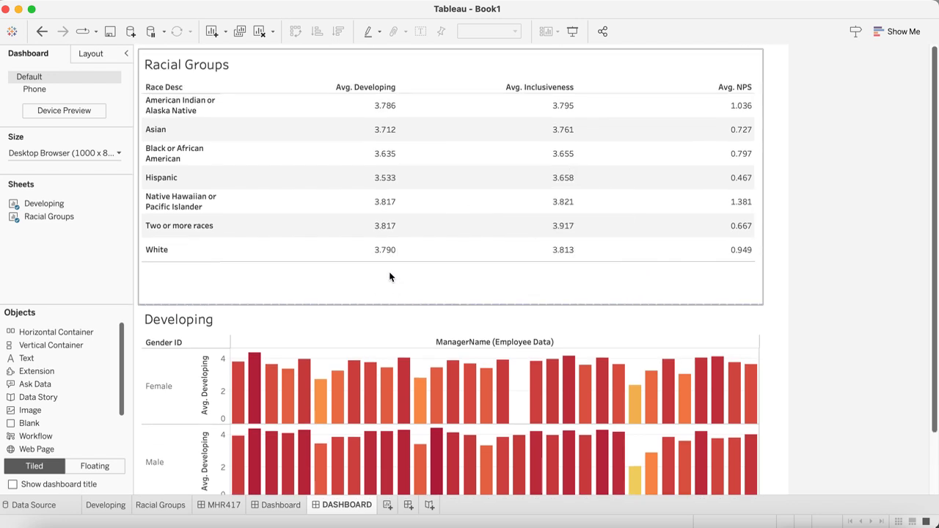
drag(412, 264, 415, 304)
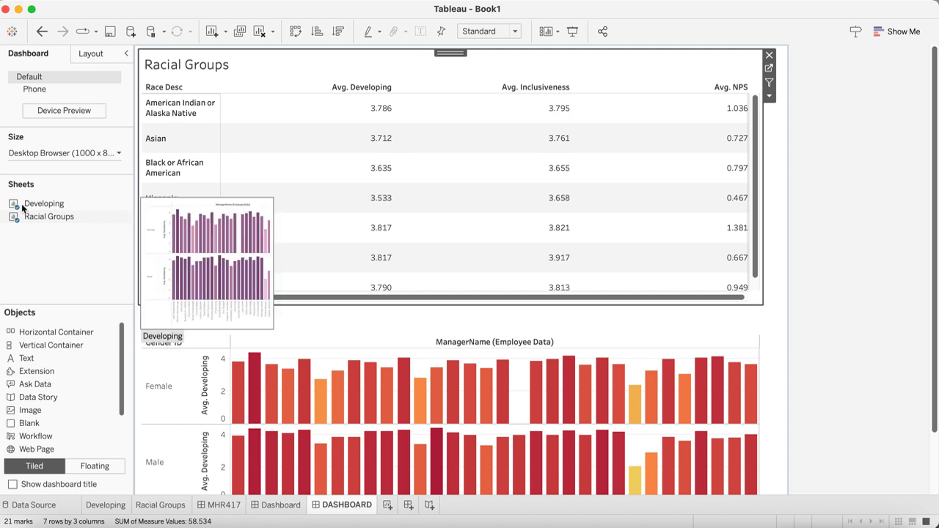
Open the layout settings of the Racial Groups sheet and try hiding its title, restoring it each time
click(105, 56)
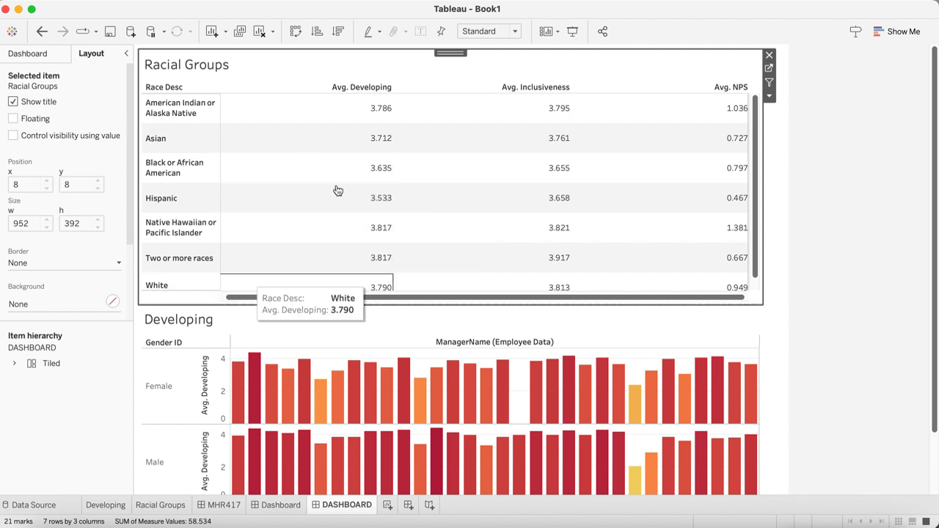
click(13, 102)
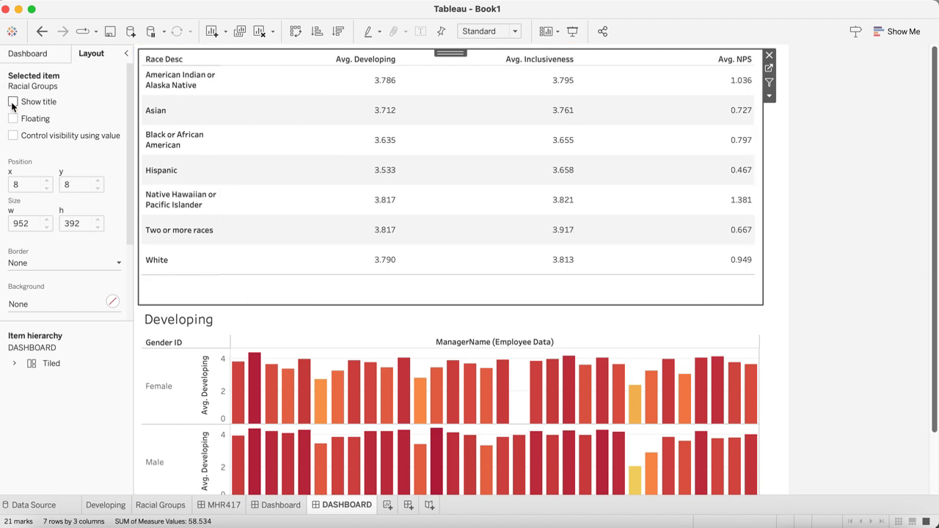
click(12, 102)
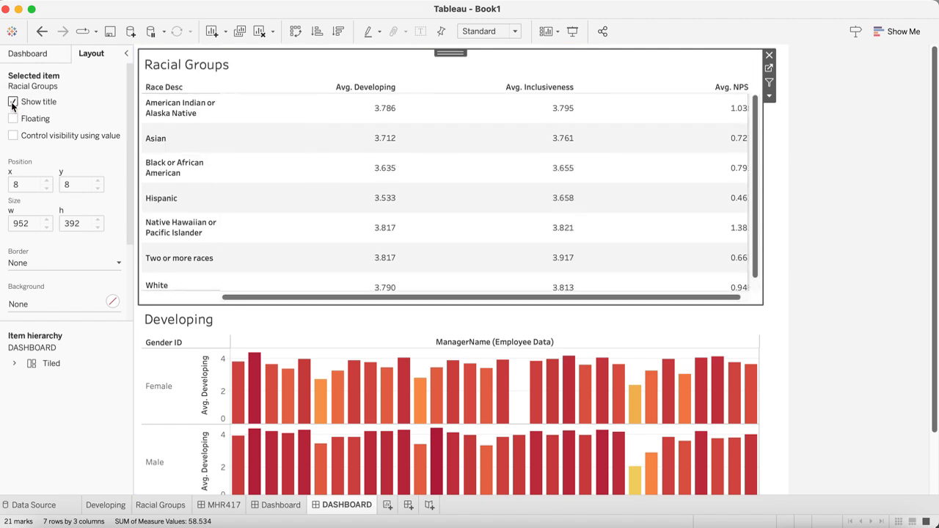
click(12, 102)
click(12, 102)
Make the Racial Groups sheet floating and lower its upper edge to y 42, giving a height of 222
click(13, 118)
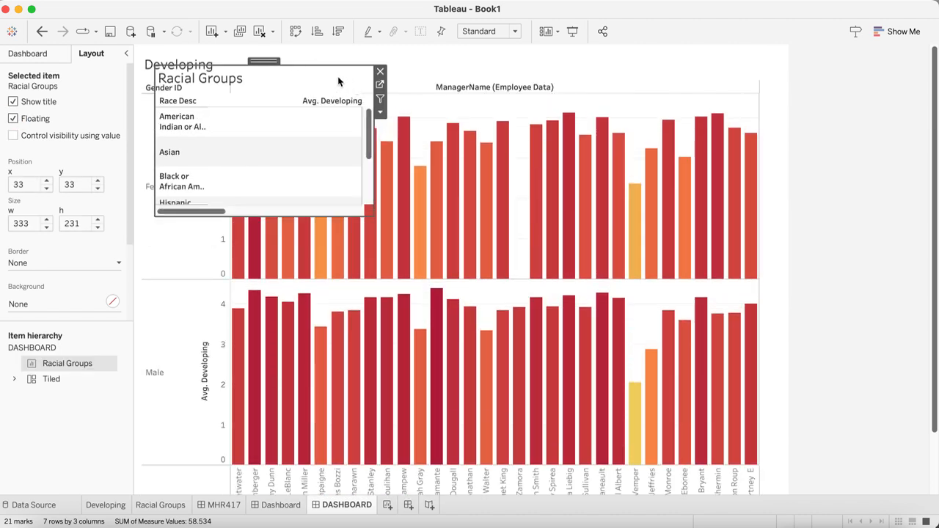
drag(262, 64, 273, 72)
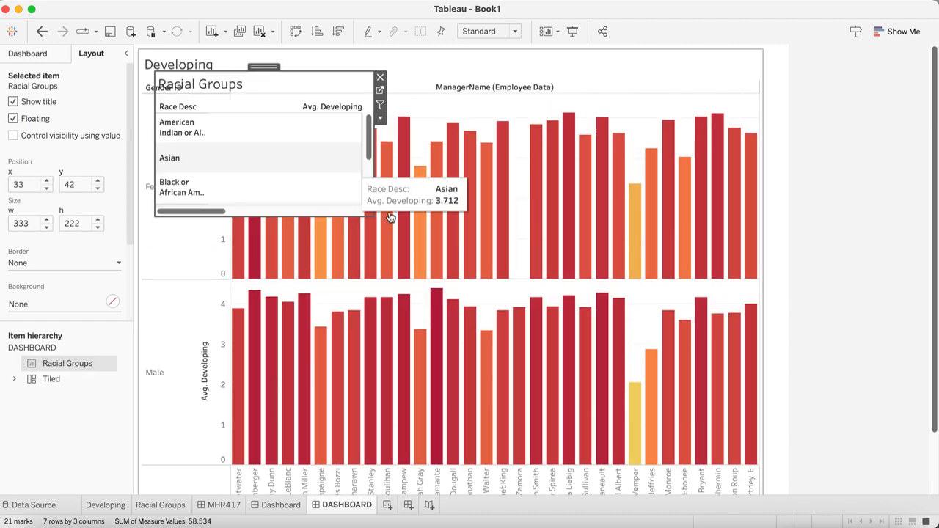
Enlarge the floating Racial Groups sheet to a width of 545 and a height of 285, and try moving it
drag(372, 214, 512, 256)
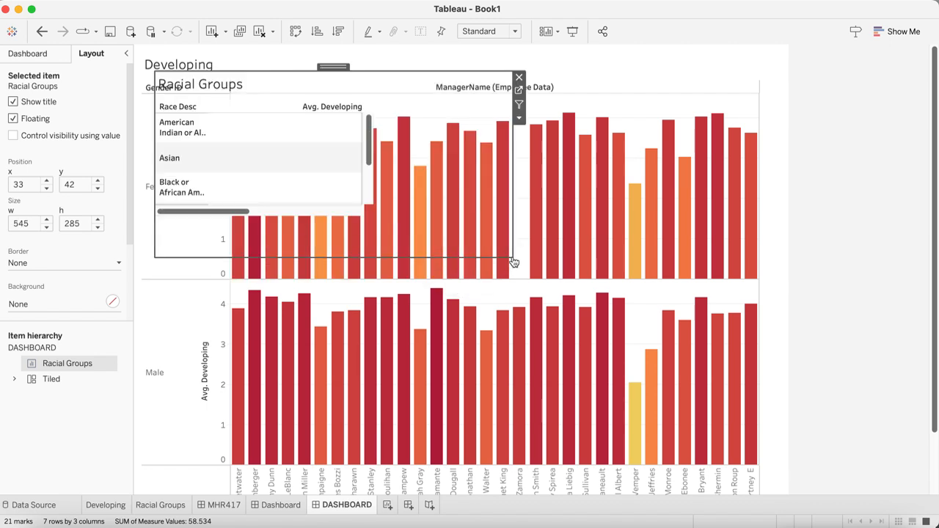
drag(385, 82, 425, 152)
drag(333, 68, 433, 106)
Undo the recent resizing and floating of the Racial Groups sheet until it is tiled above the Developing chart
click(42, 33)
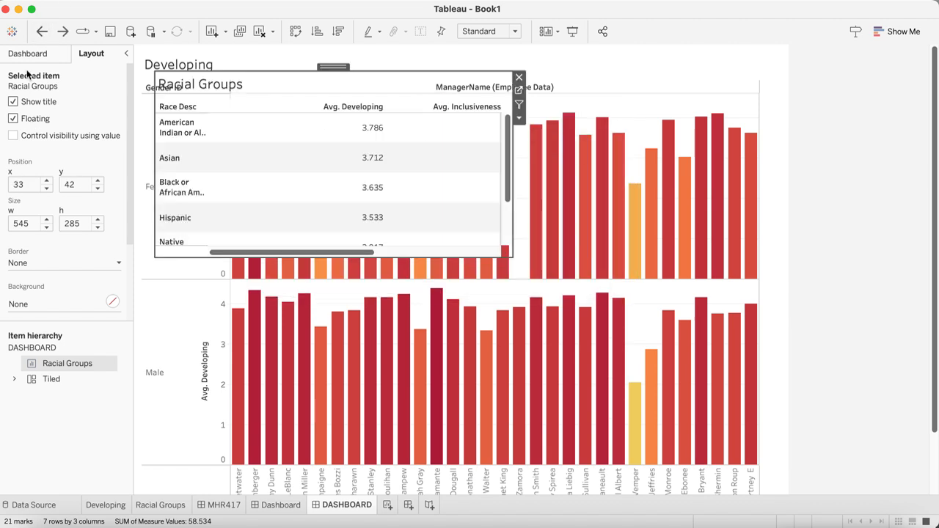
click(42, 33)
click(44, 32)
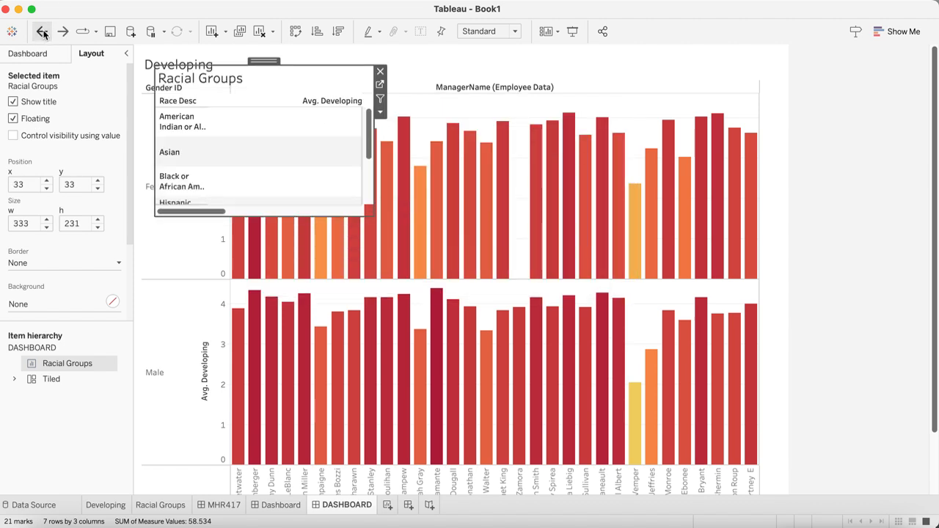
click(47, 34)
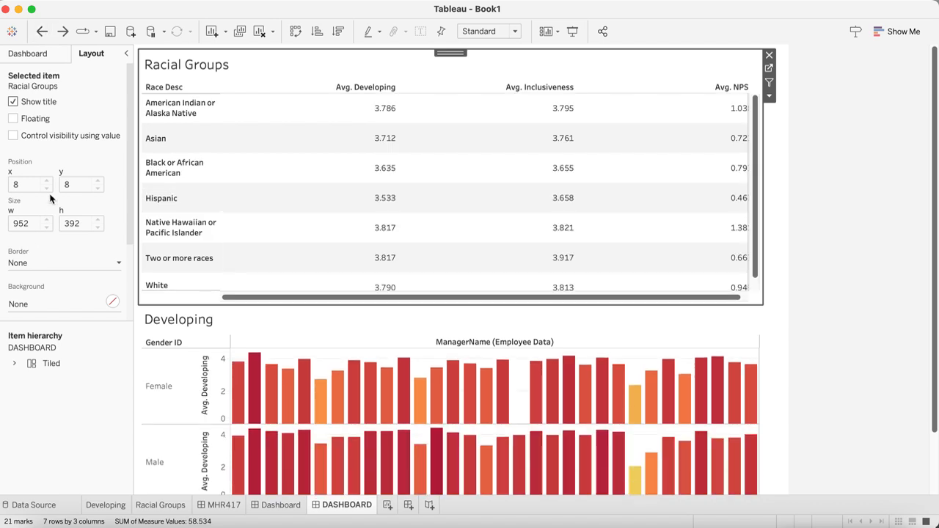
Give the Racial Groups sheet a red dotted border in the thickest width, leaving the custom color choice unused
click(61, 262)
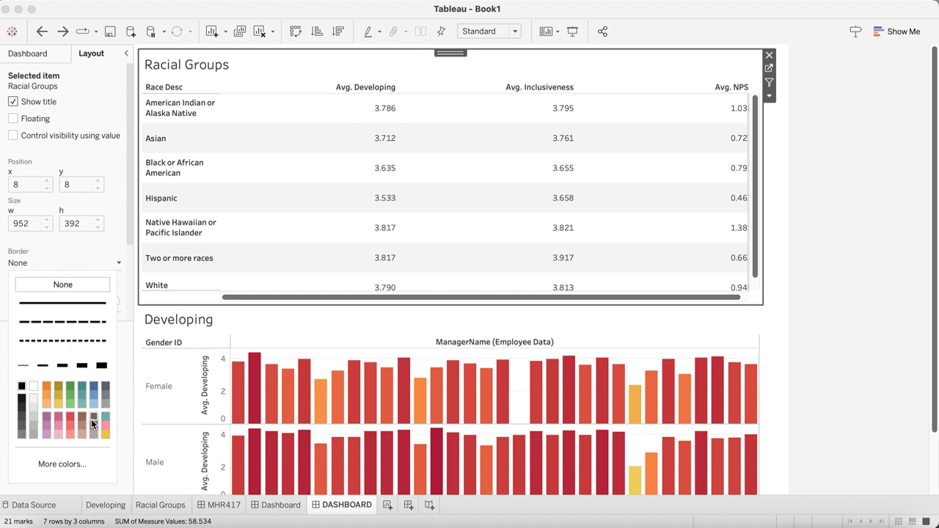
click(71, 417)
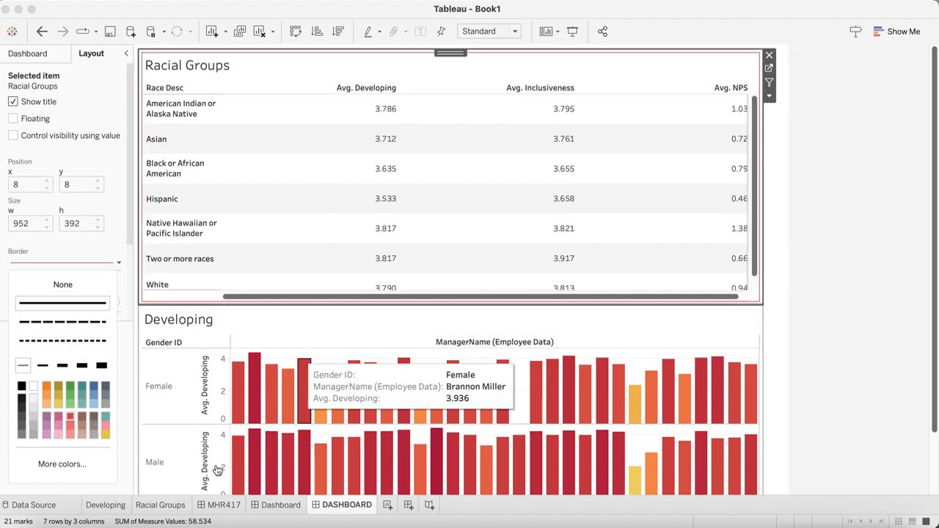
click(101, 365)
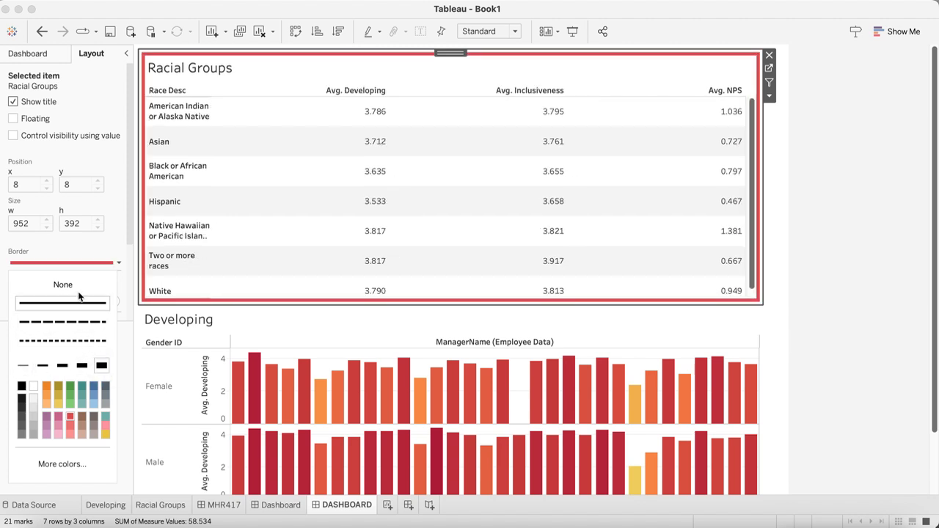
click(65, 340)
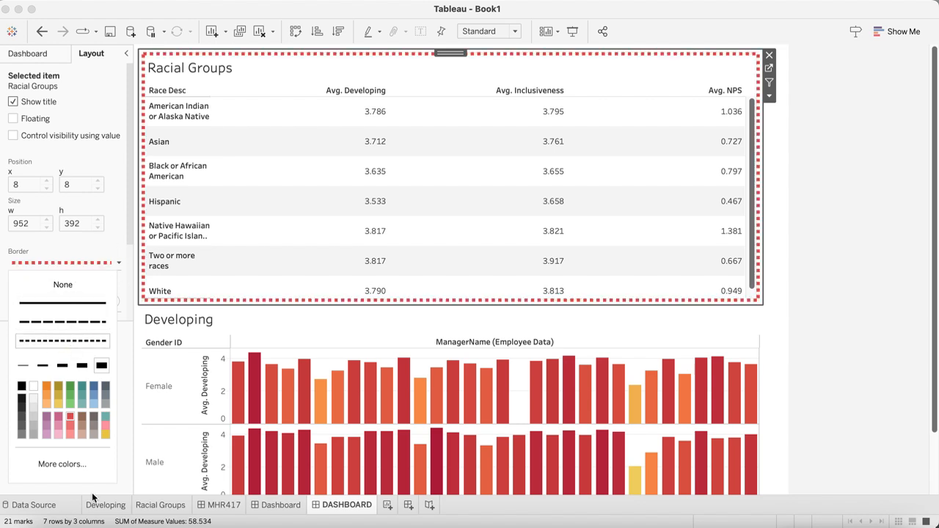
click(68, 466)
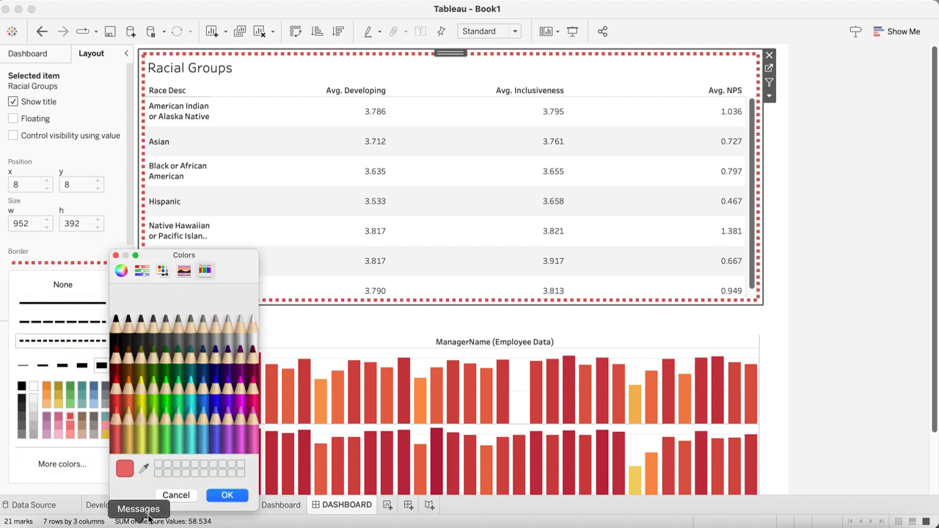
click(176, 495)
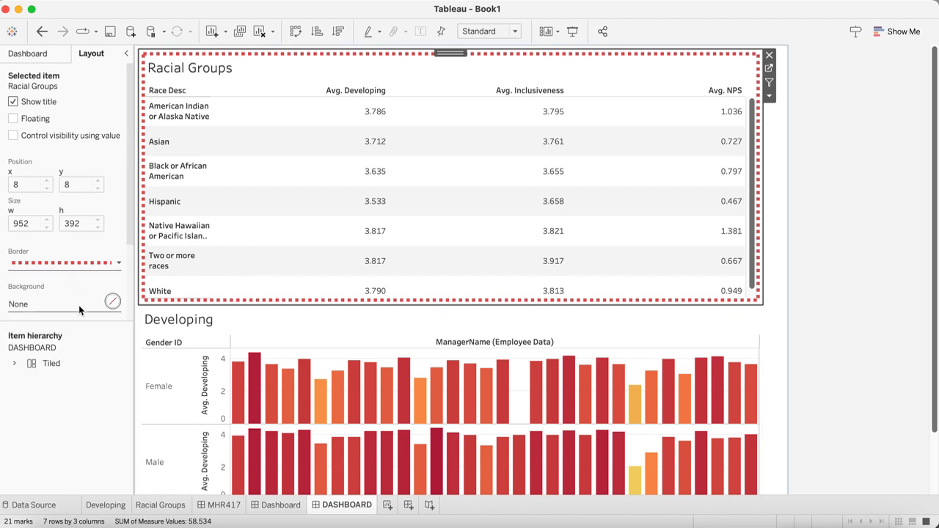
Try a pale blue background on the Racial Groups sheet and reset it to None
click(64, 302)
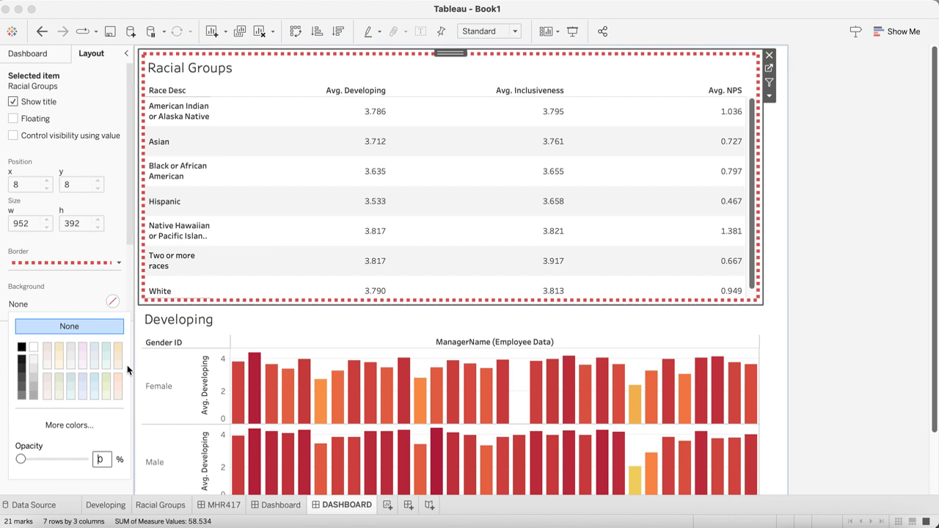
click(83, 378)
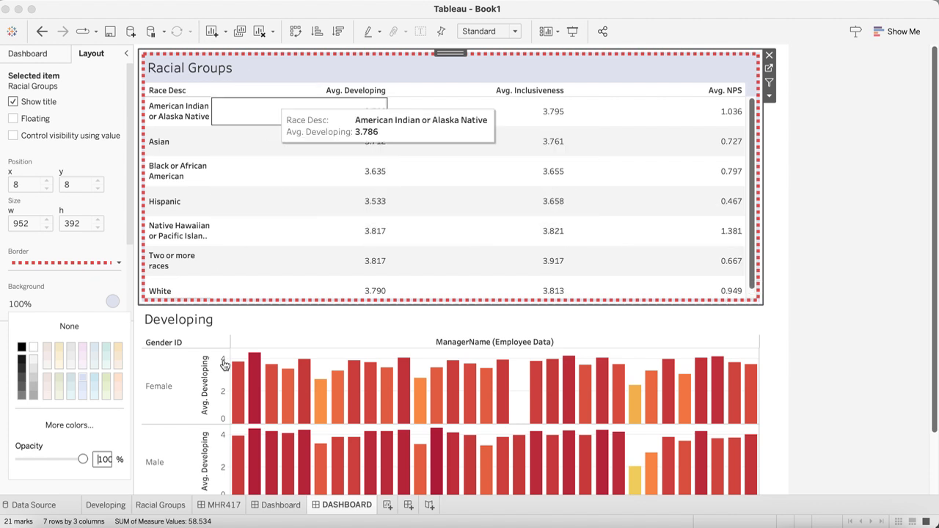
click(79, 320)
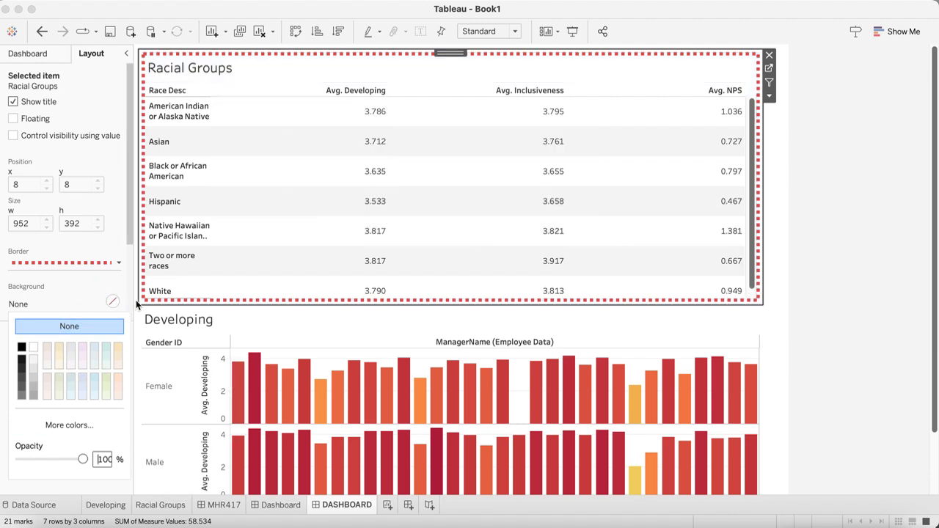
Set the background of the Developing sheet to pale pink
click(533, 326)
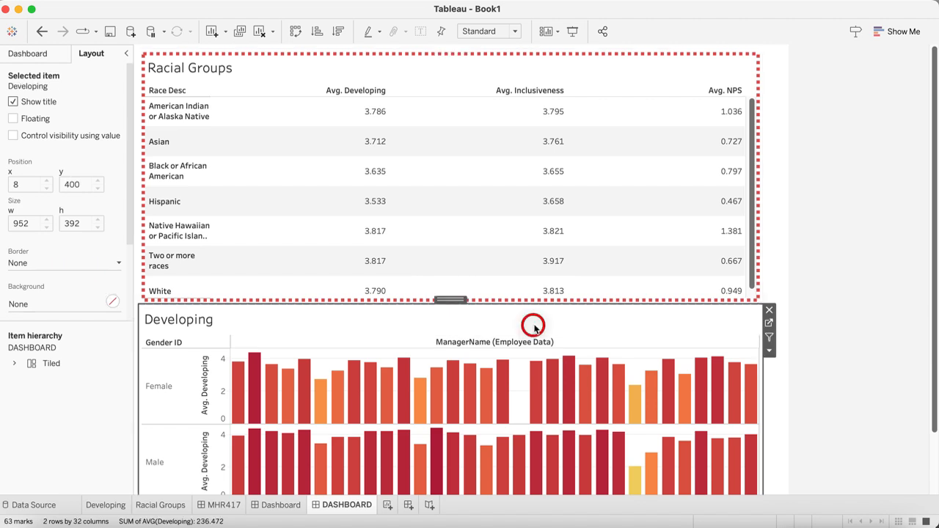
click(112, 301)
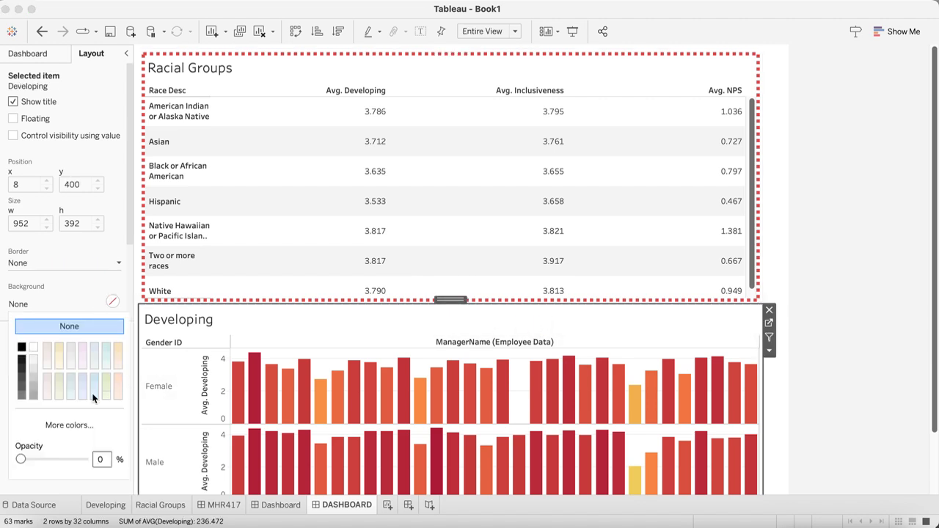
click(48, 386)
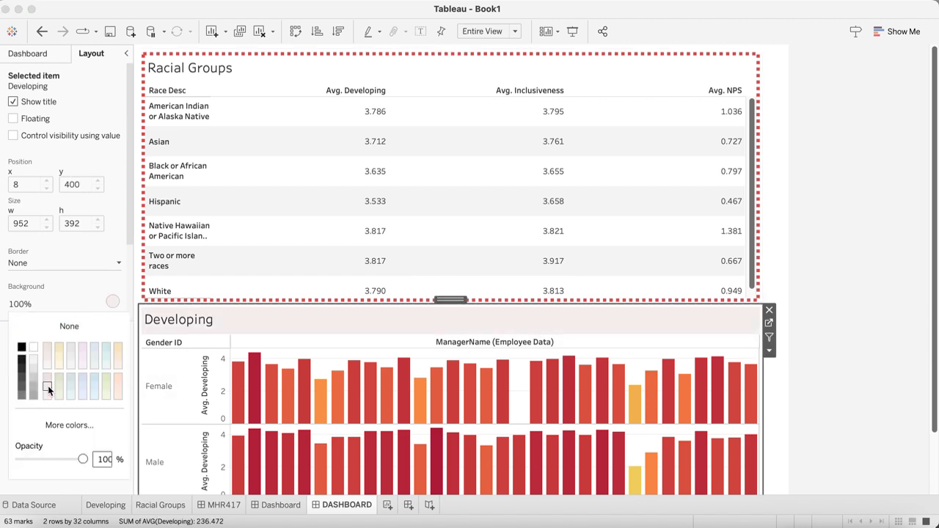
Set the background of the narrow vertical container beside the sheets to pale blue
click(782, 274)
click(42, 303)
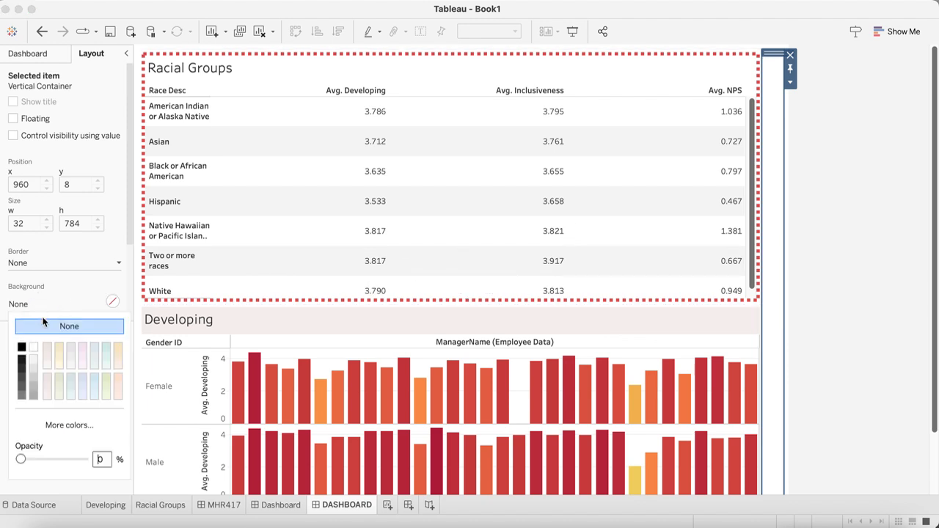
click(80, 388)
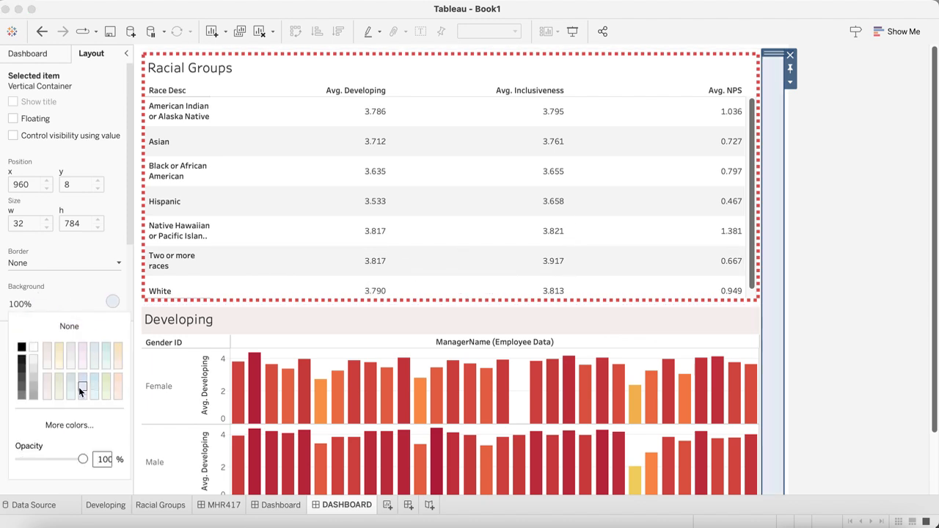
Set the background of the Tiled container that holds the whole dashboard to pale pink
click(138, 296)
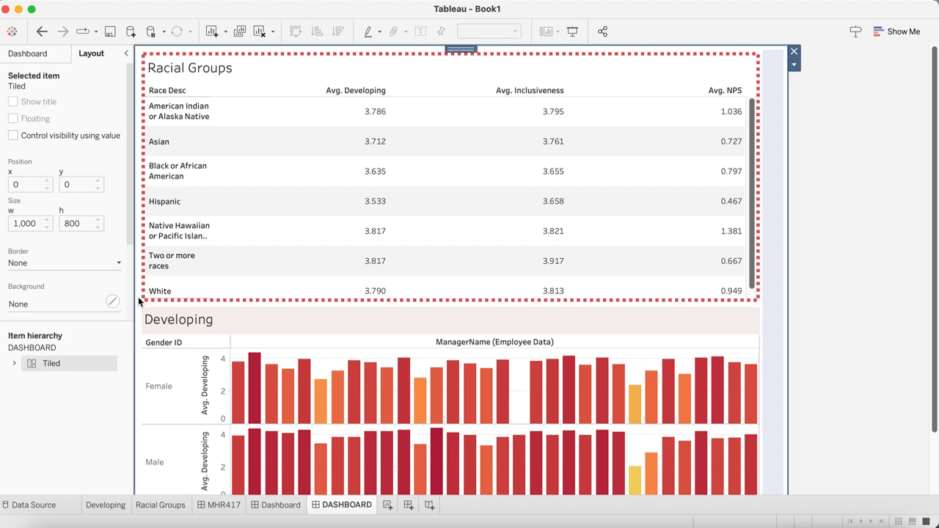
click(68, 302)
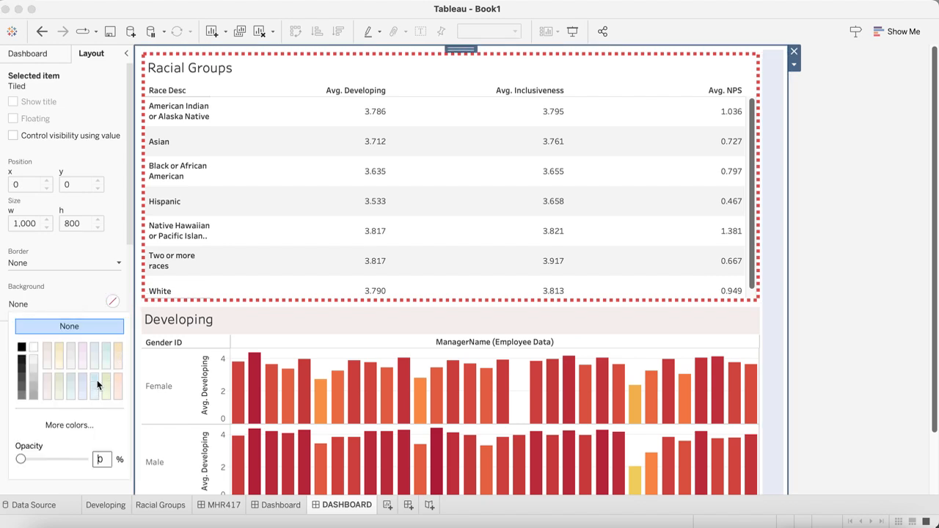
click(45, 388)
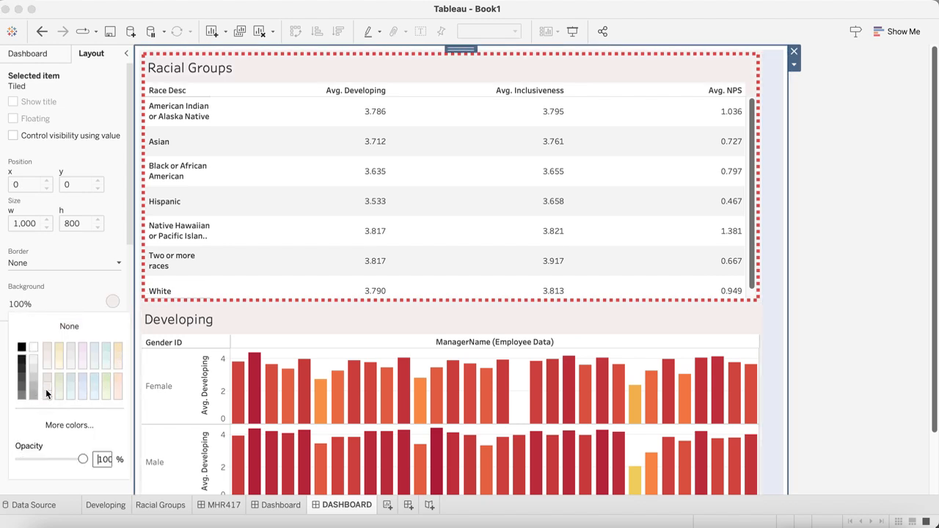
click(831, 201)
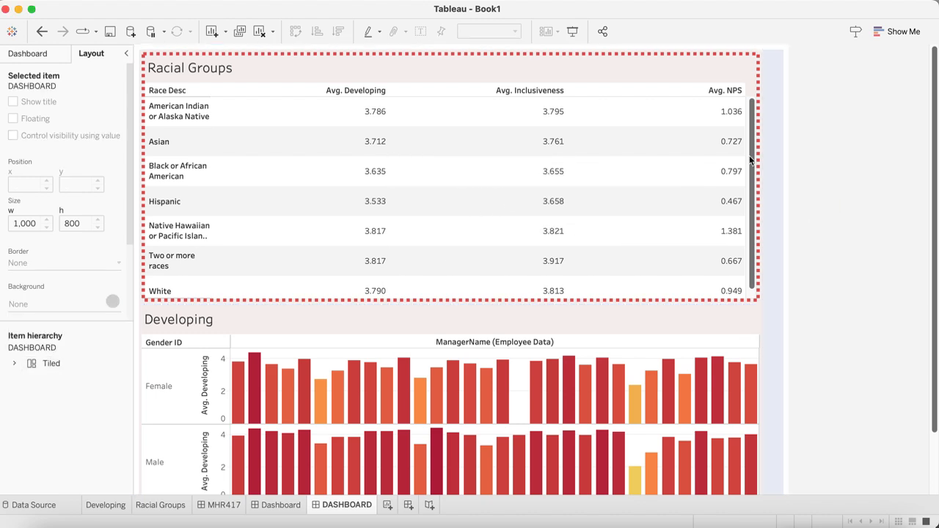
Try adding horizontal and vertical containers to the dashboard, and remove them together with the narrow blue container beside the sheets
click(29, 54)
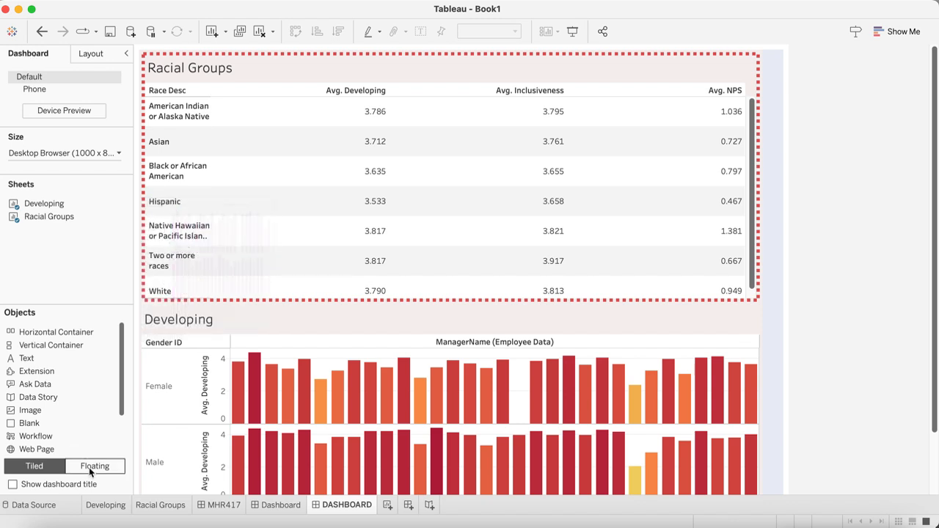
scroll(71, 373, down, 3)
scroll(71, 373, up, 3)
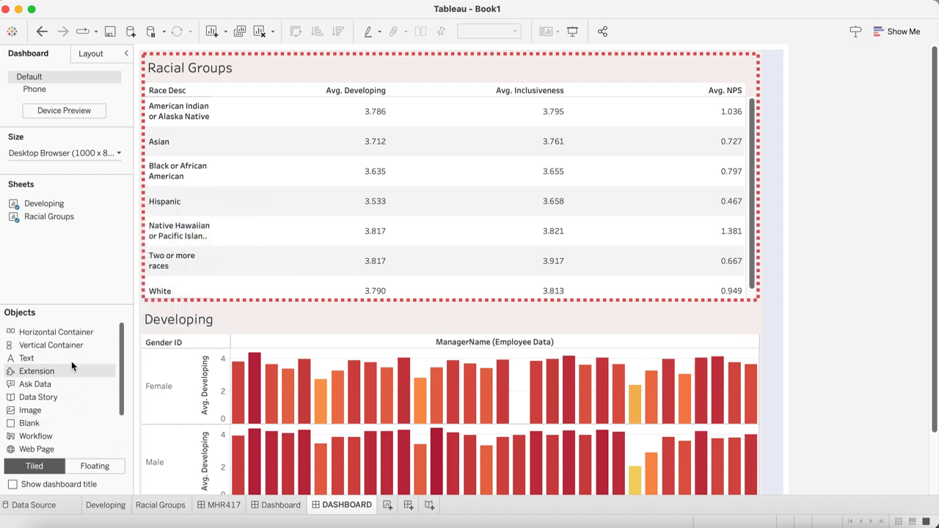
double_click(51, 330)
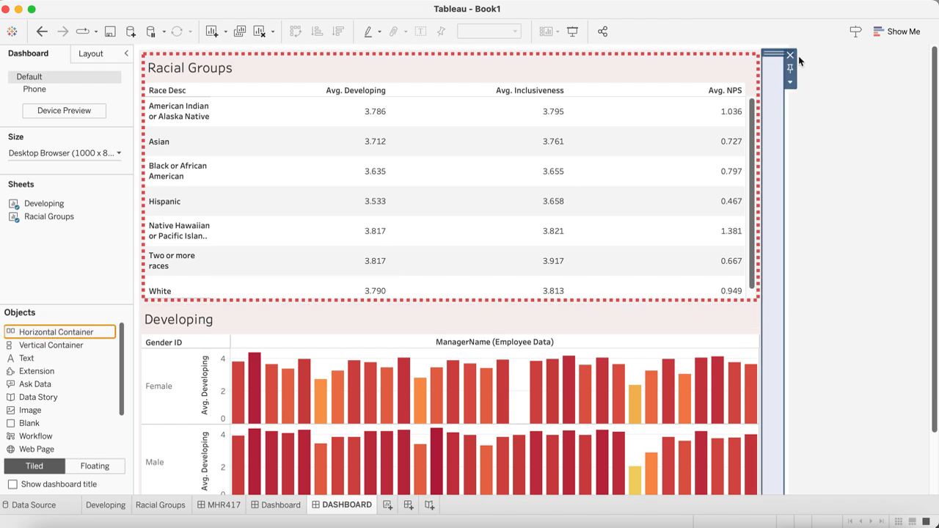
double_click(67, 344)
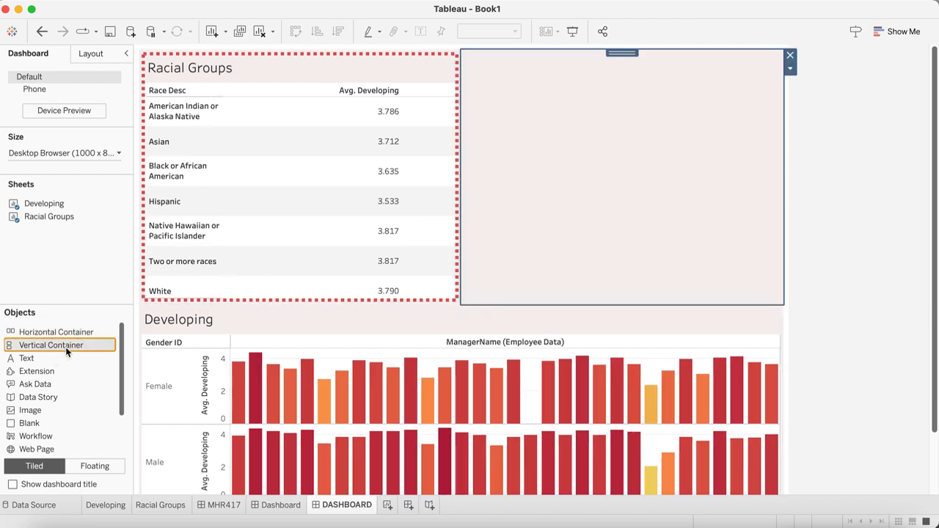
click(789, 55)
Try placing an Image object beside the Racial Groups table, close its settings without choosing a file, and remove it
drag(66, 345, 37, 366)
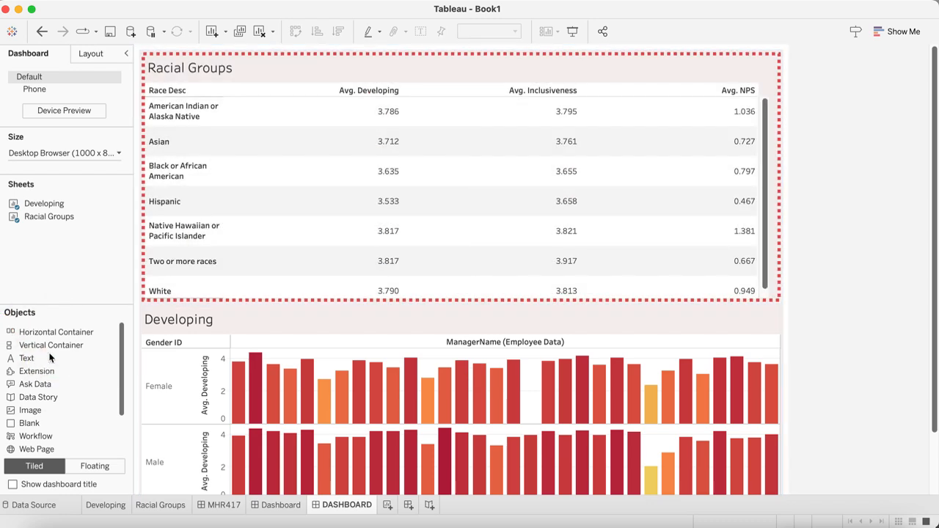
scroll(50, 357, down, 3)
drag(42, 356, 272, 176)
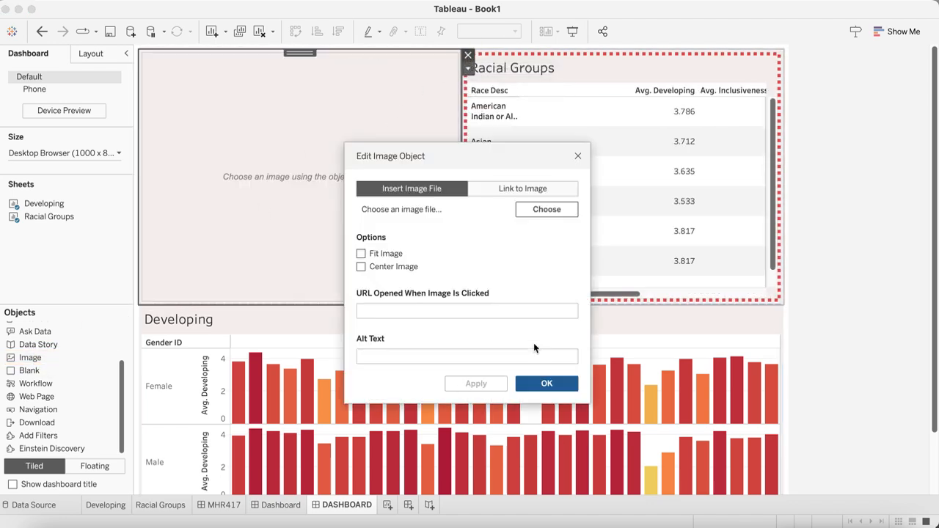
click(578, 156)
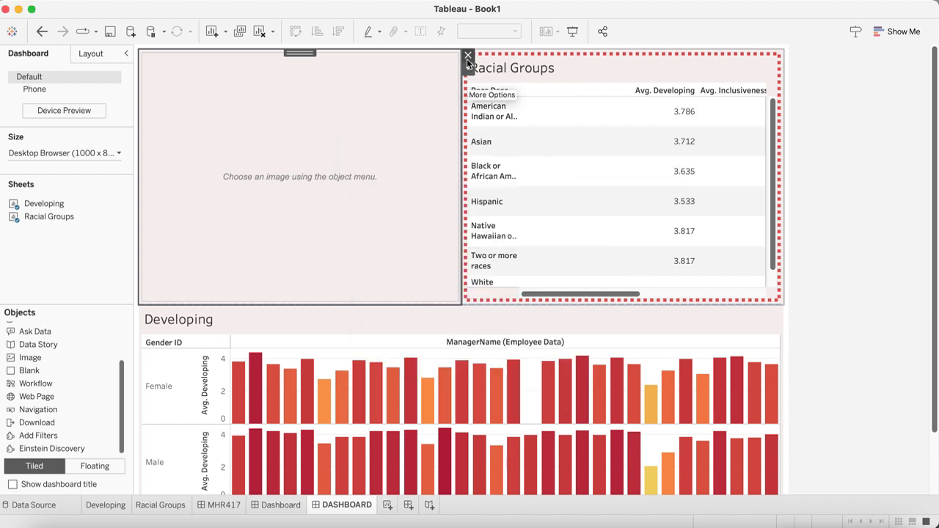
click(467, 57)
Set new dashboard objects to Floating, and try showing the dashboard title before hiding it again
click(85, 470)
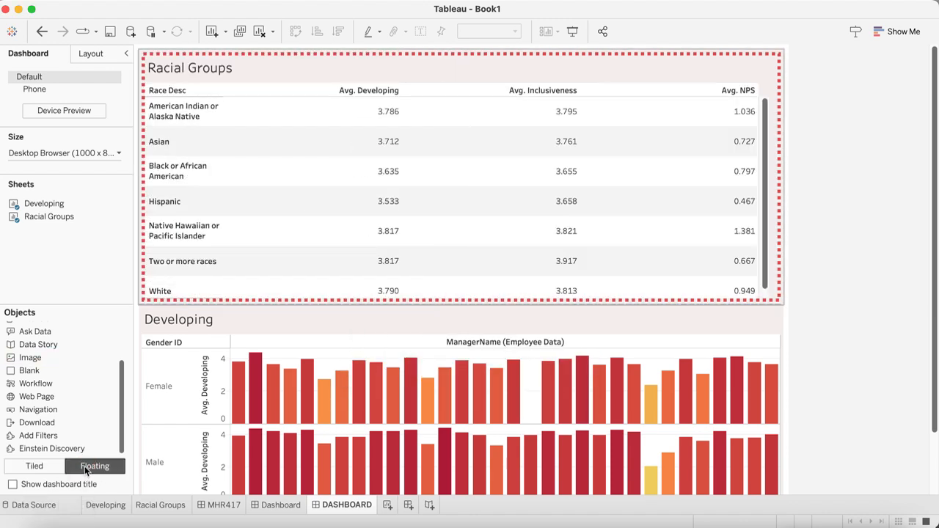
click(13, 485)
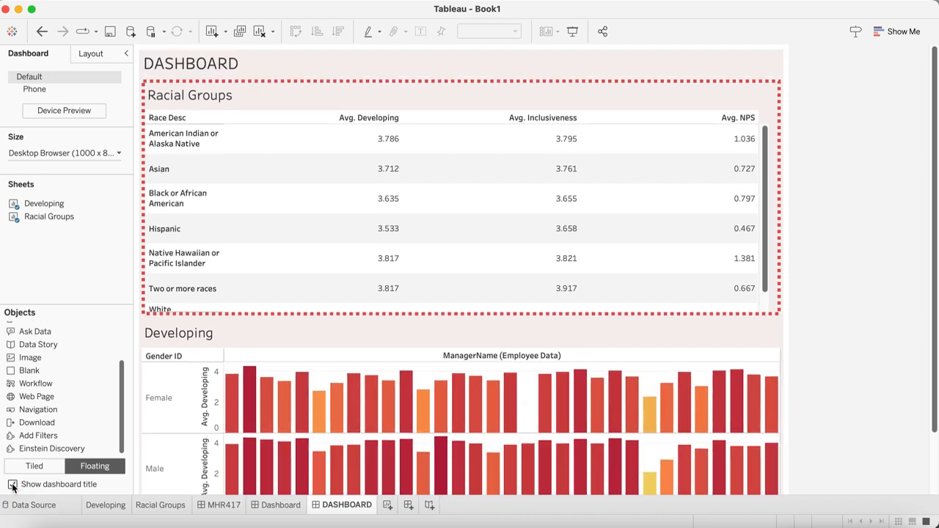
click(12, 485)
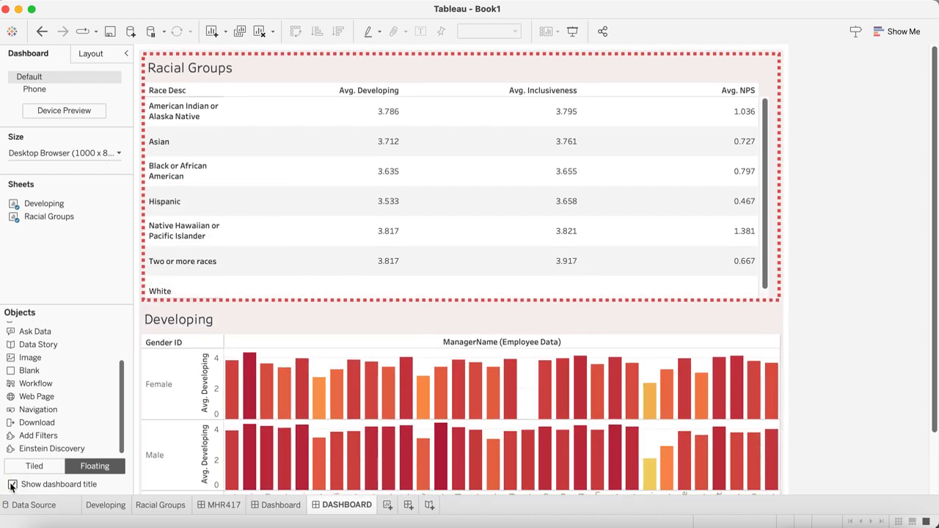